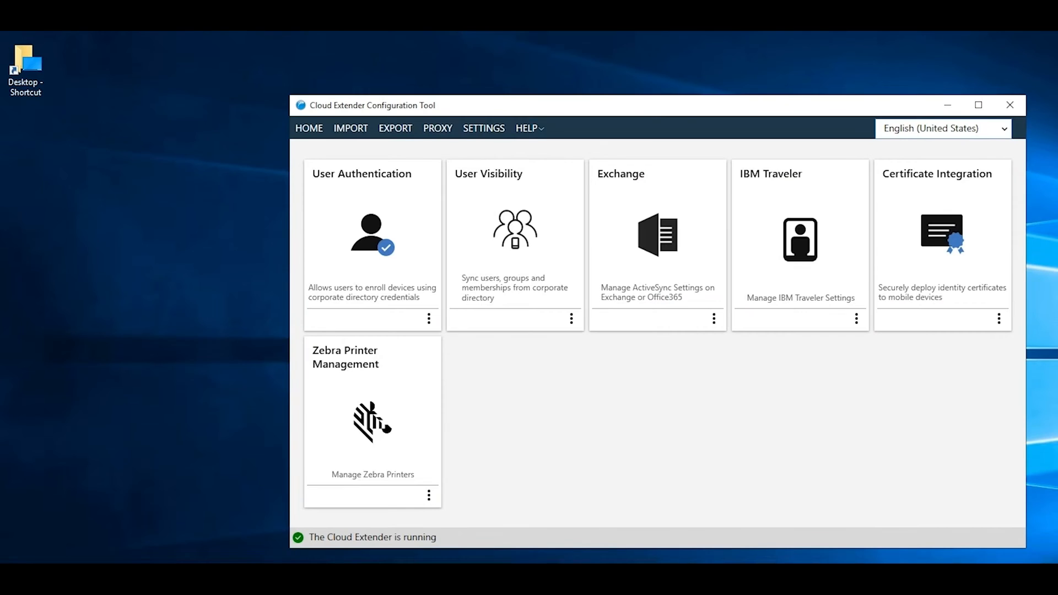
Check the Cloud Extender connection status from the Help menu and close it.
left_click(530, 129)
left_click(509, 216)
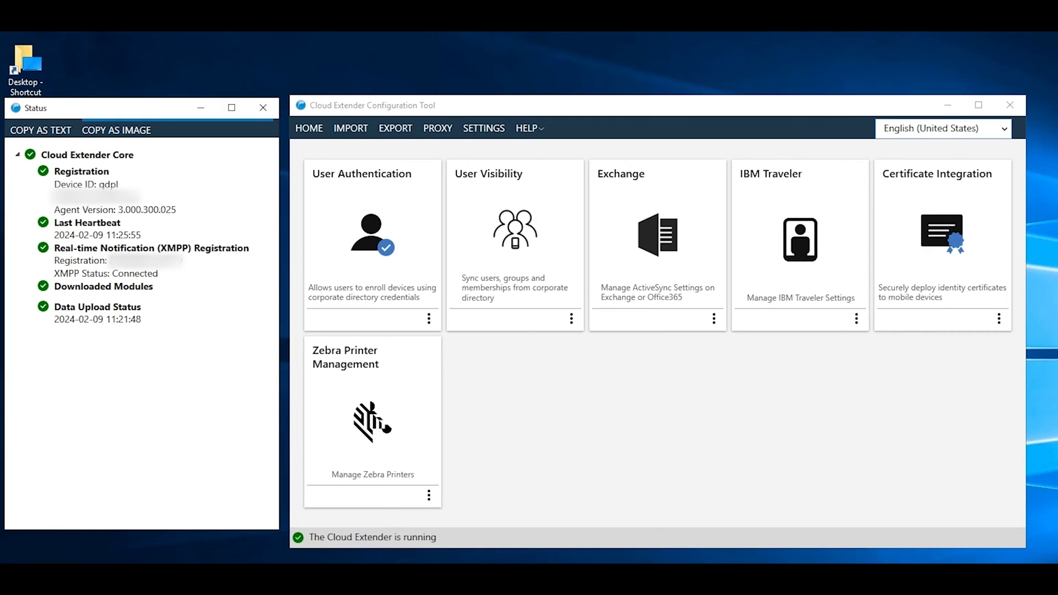
left_click(262, 107)
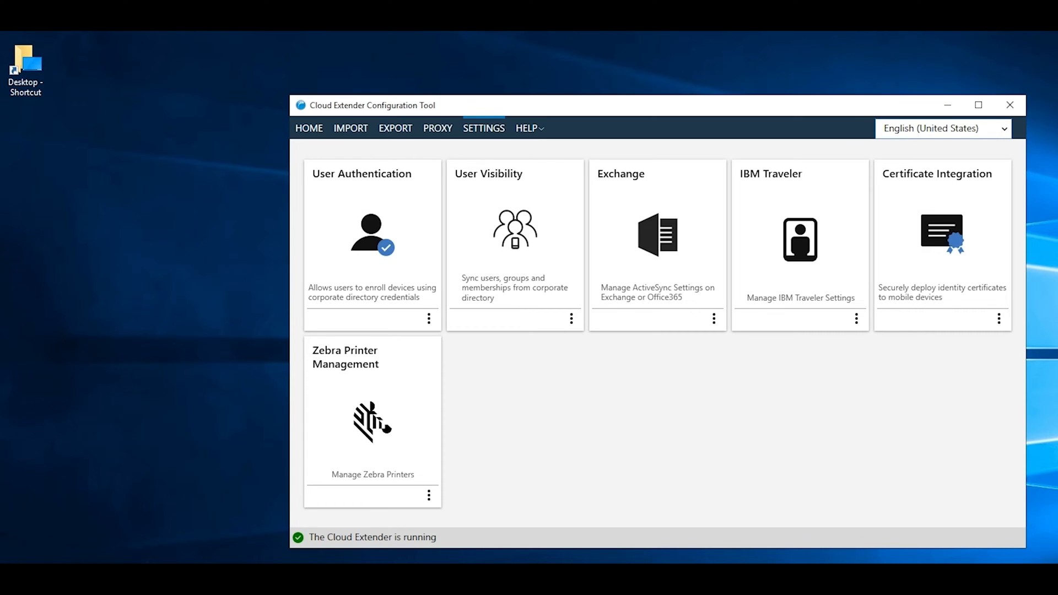
Review the tool's settings and confirm them unchanged.
left_click(483, 128)
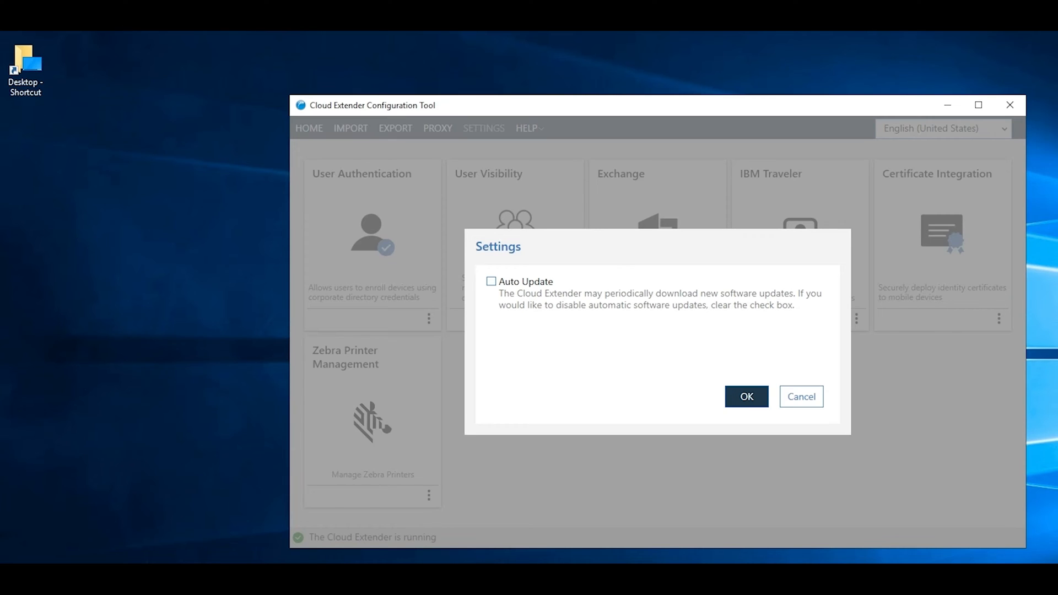
key("Return")
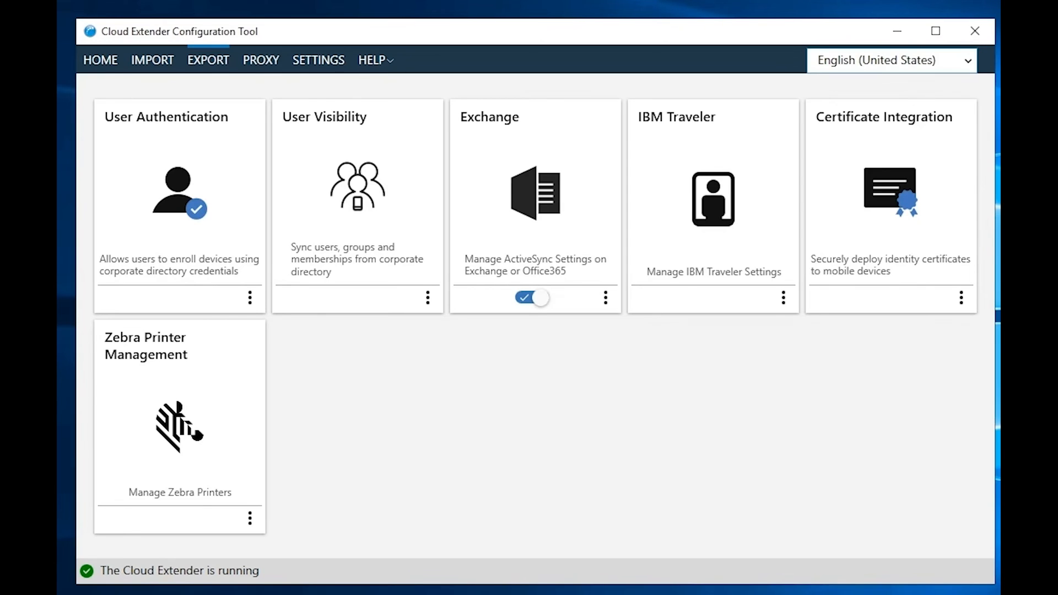
Export the Cloud Extender configuration and view the exported files in their folder.
left_click(207, 59)
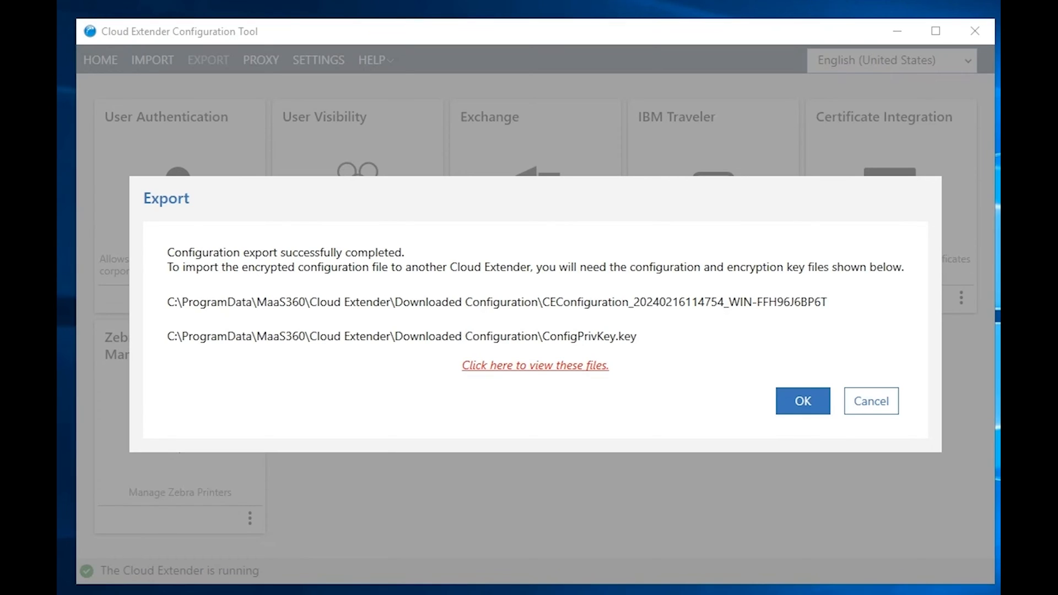
left_click(535, 366)
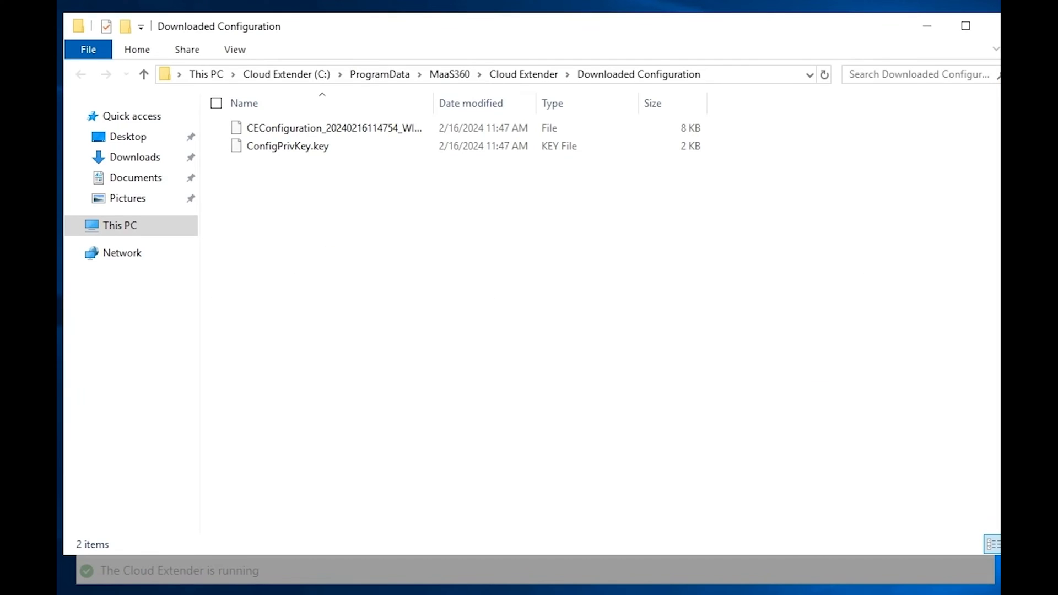
Select both exported files including ConfigPrivKey.key for backup and close File Explorer.
key("ctrl+a")
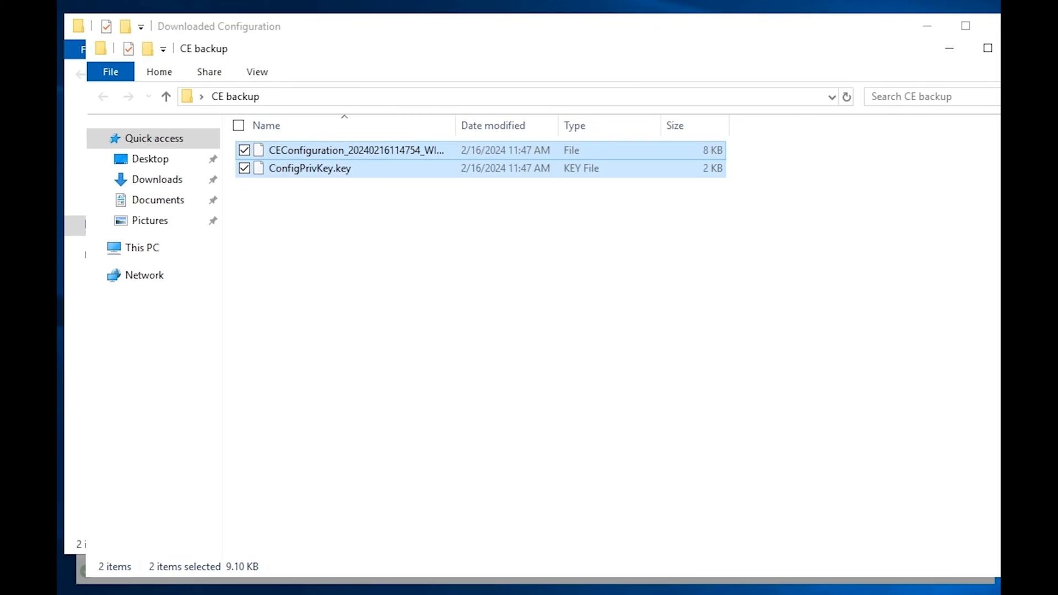
key("alt+F4")
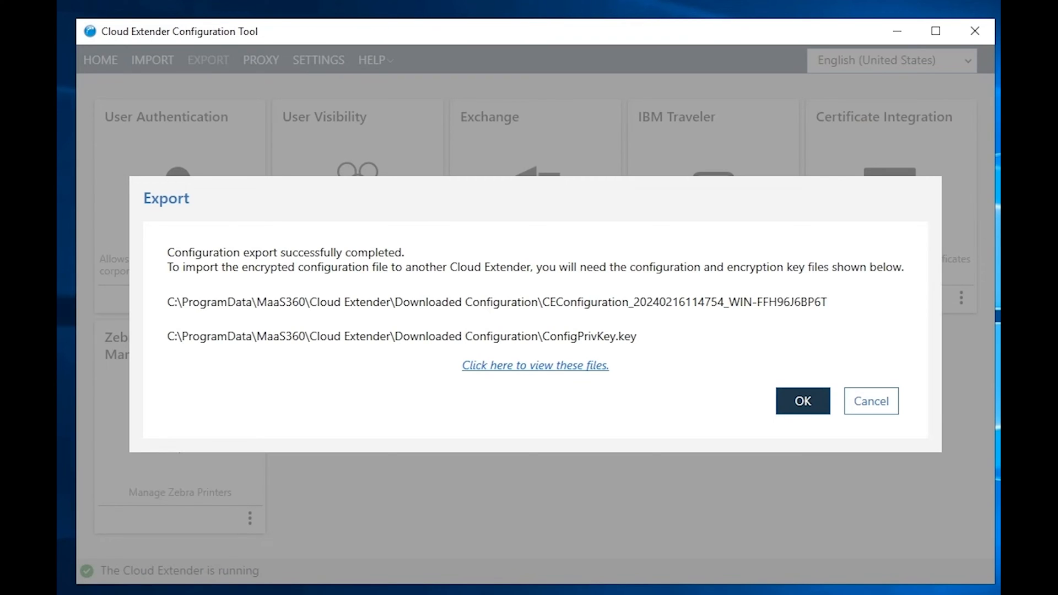
Dismiss the export success message and confirm the Cloud Extender upgrade from the update flag.
left_click(803, 401)
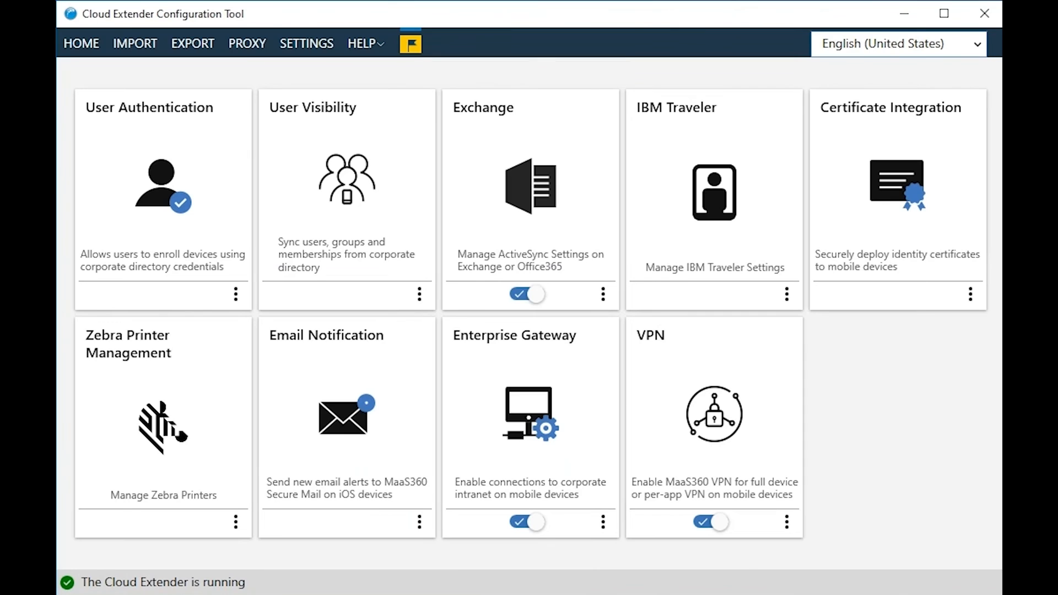
left_click(411, 43)
left_click(618, 357)
View the About box showing version 3.0.700.50 and close it.
left_click(364, 43)
left_click(376, 69)
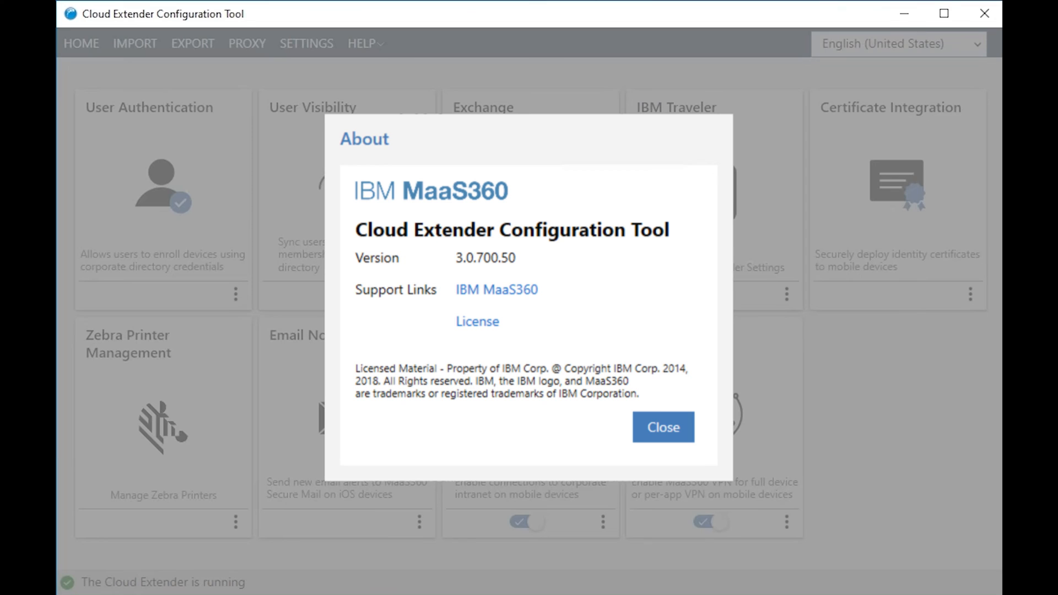
left_click(662, 426)
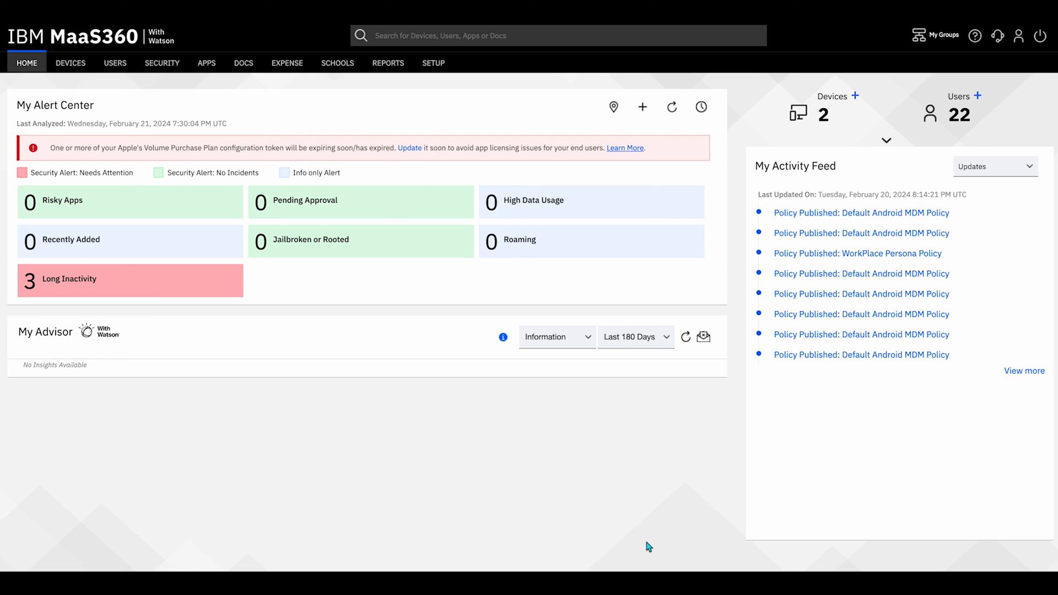
Go to Setup > Services to list the portal's enabled services.
left_click(433, 66)
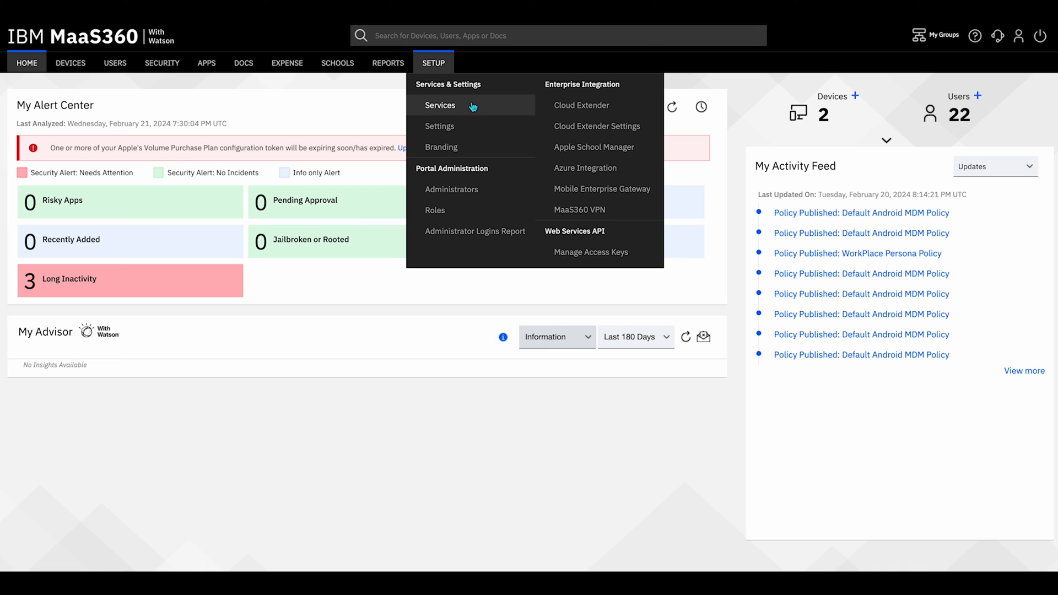
left_click(472, 110)
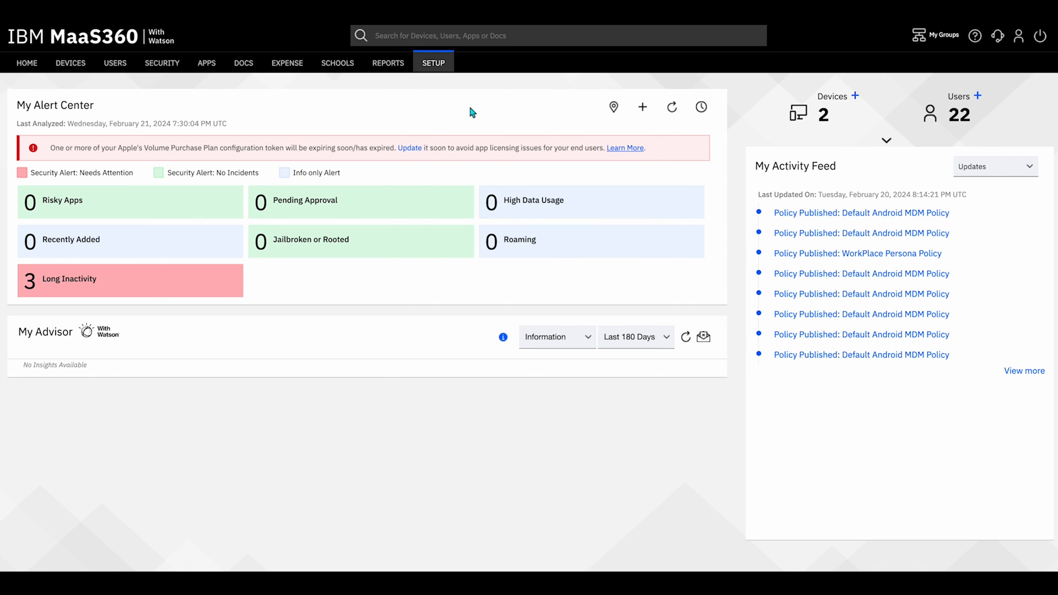
scroll(465, 109, "down", 3)
scroll(447, 265, "down", 3)
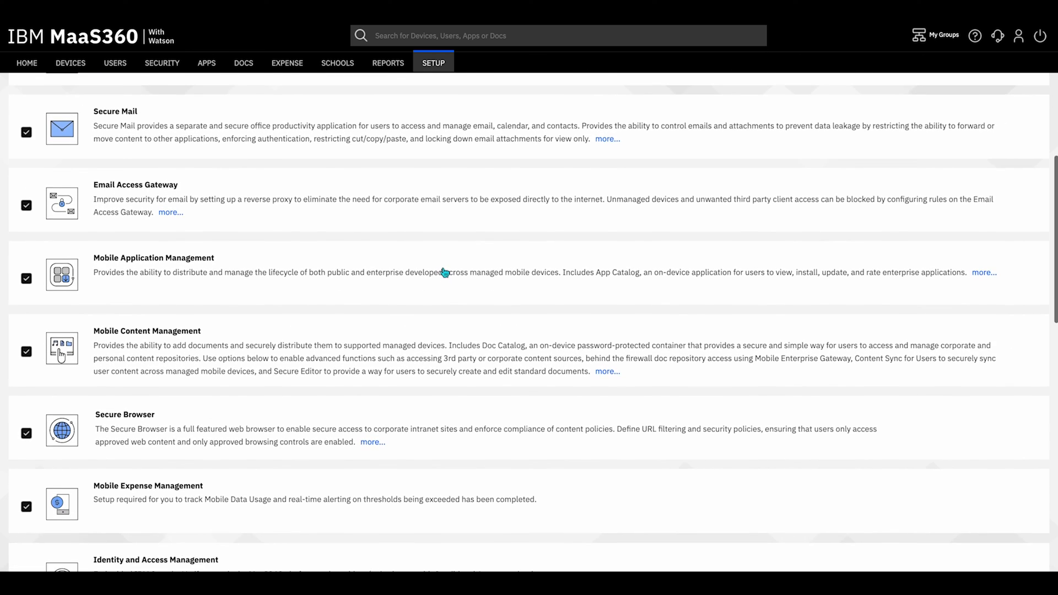
scroll(442, 265, "down", 3)
scroll(439, 267, "down", 3)
scroll(438, 266, "down", 2)
scroll(438, 267, "down", 1)
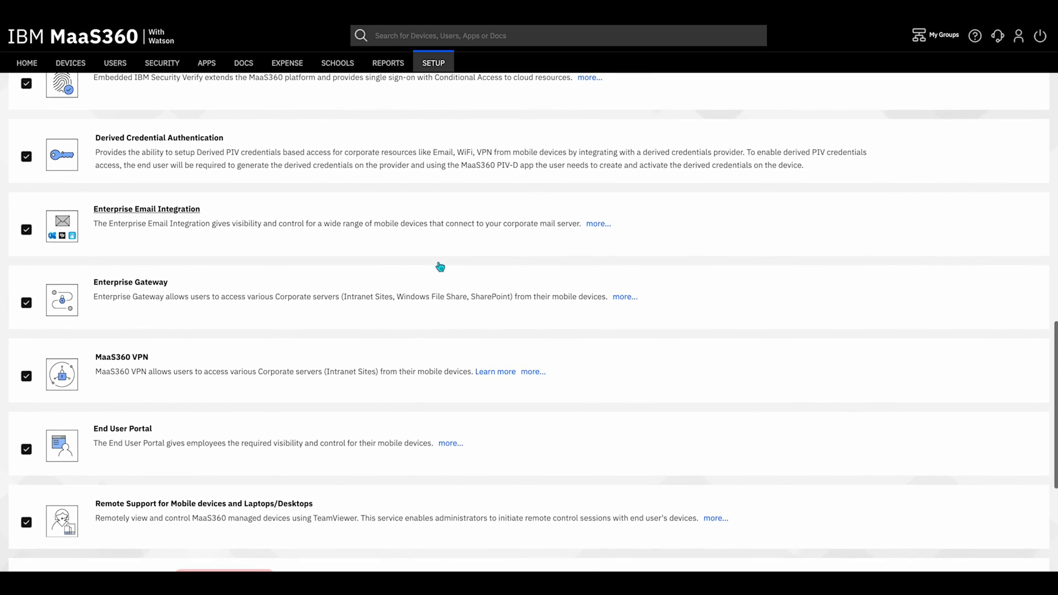
scroll(438, 267, "down", 2)
scroll(438, 268, "down", 1)
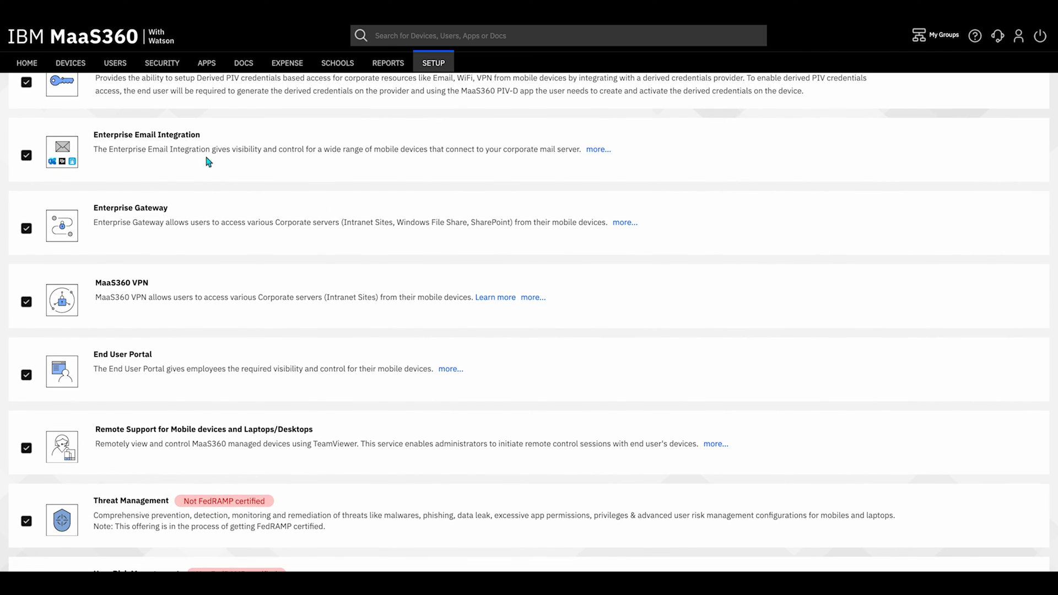
Expand Enterprise Email Integration to show the Cloud Extender download and license key instructions.
left_click(206, 161)
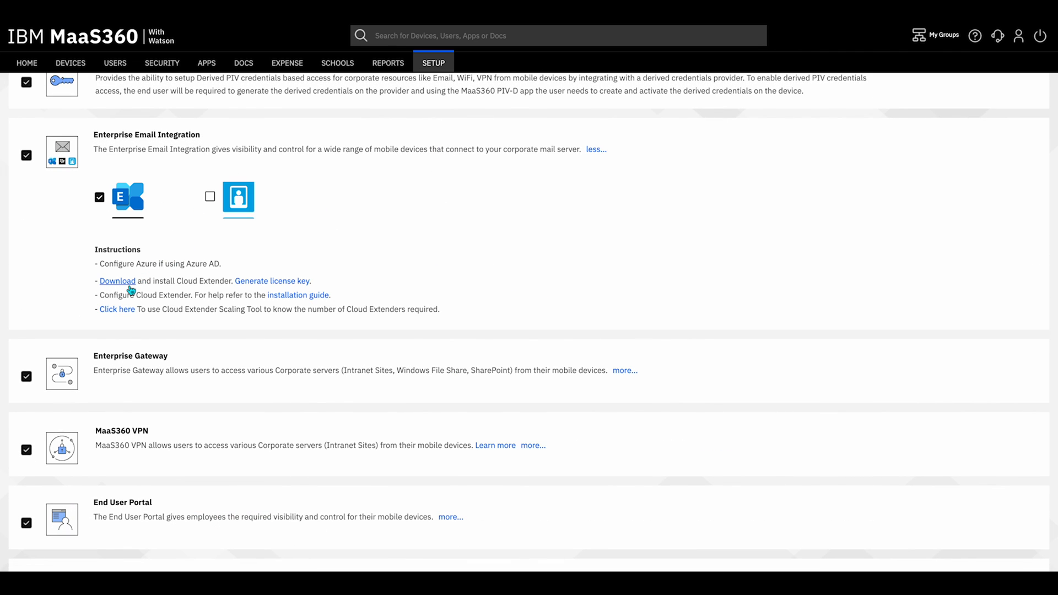